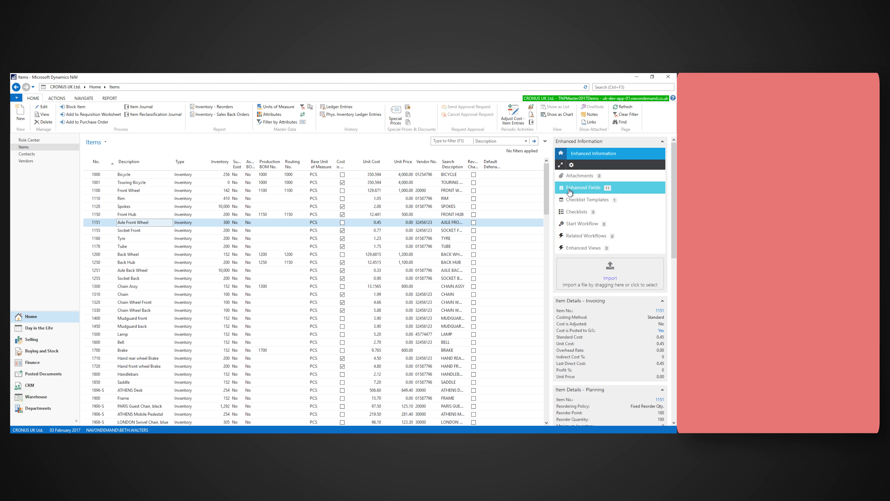
# Open the enhanced field definition list from the item's Enhanced Fields and remove both filters restricting it.
pyautogui.click(631, 191)
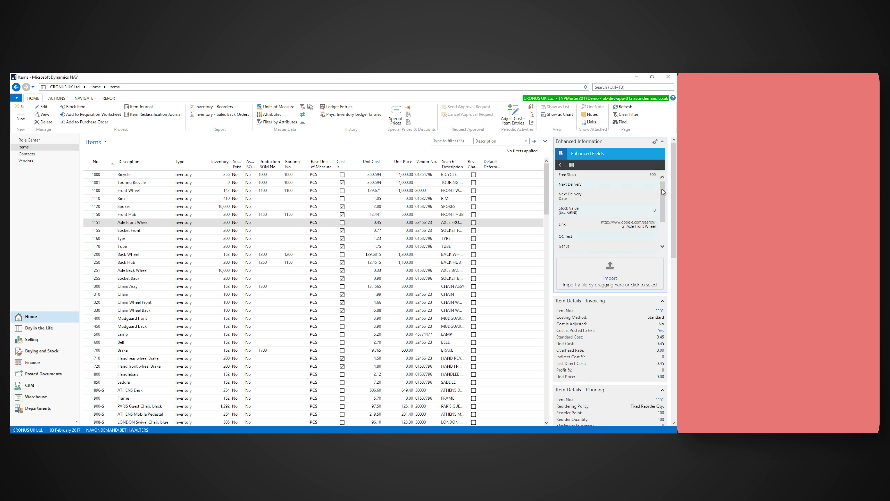
pyautogui.click(572, 166)
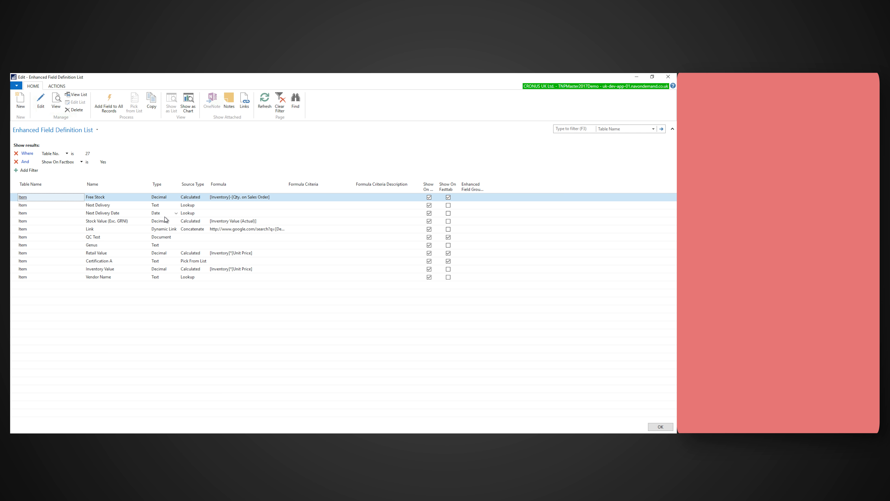
pyautogui.click(16, 153)
pyautogui.click(17, 153)
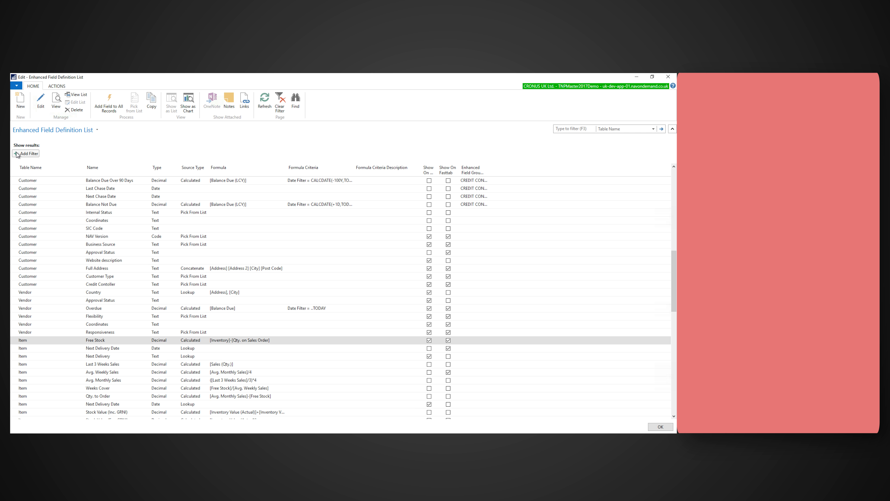
# Create a new enhanced field named Brand for the Item table with source type Pick From List.
pyautogui.click(21, 100)
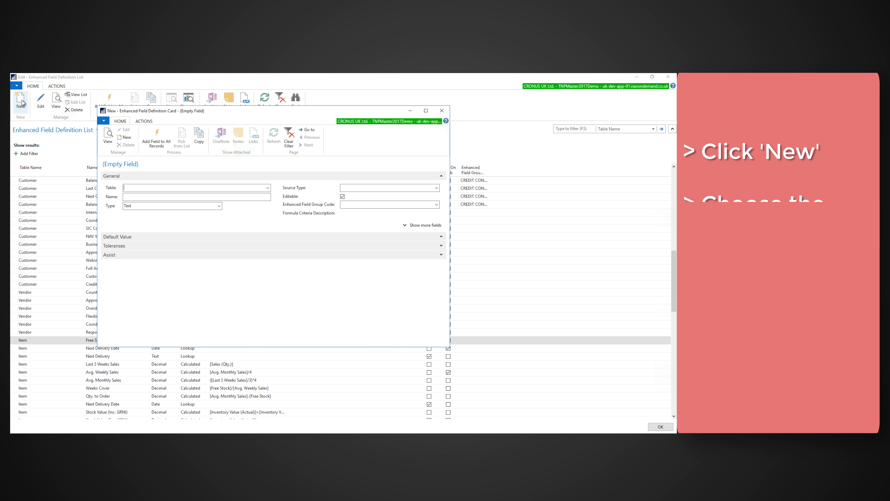
pyautogui.click(267, 188)
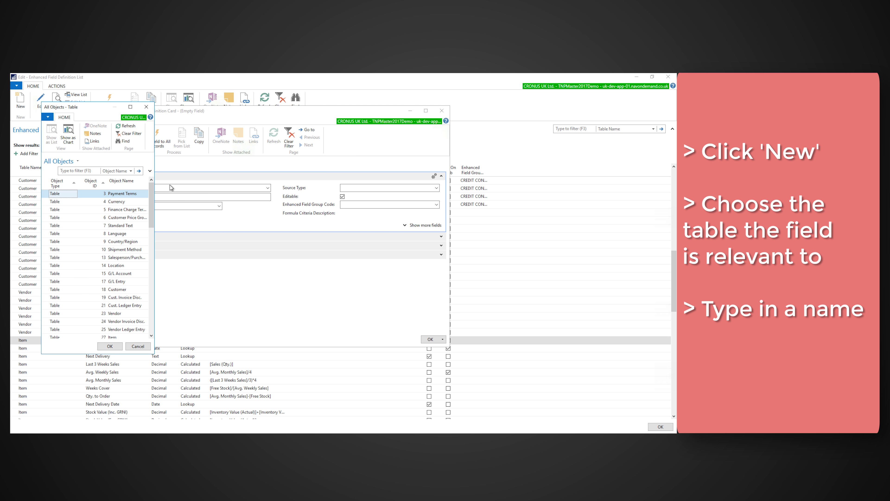
pyautogui.click(117, 337)
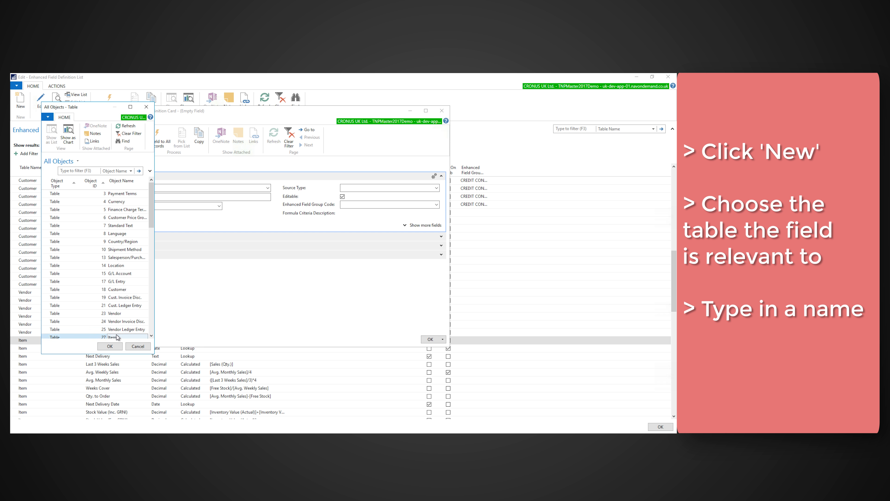
pyautogui.click(109, 346)
pyautogui.click(146, 196)
pyautogui.write('Brand')
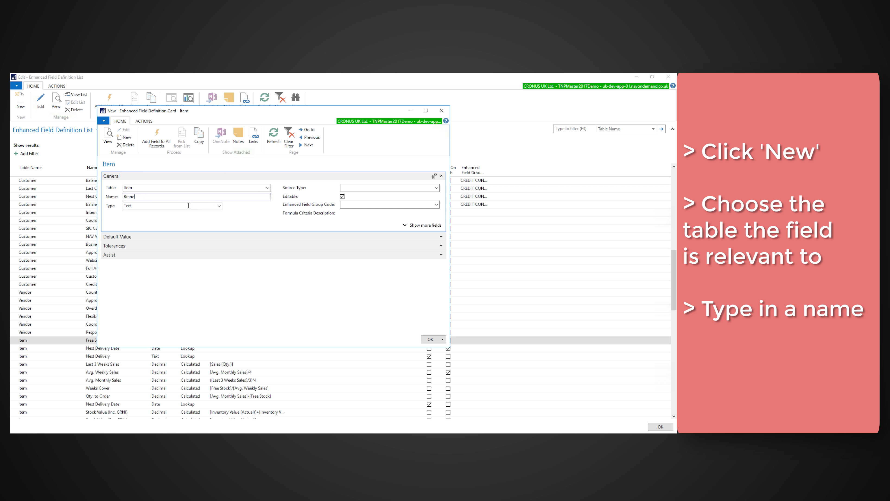
pyautogui.click(436, 187)
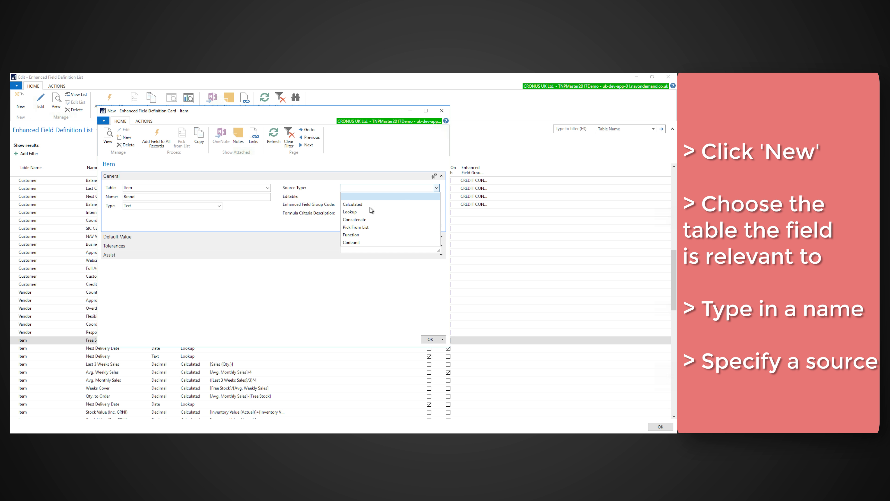
pyautogui.click(360, 226)
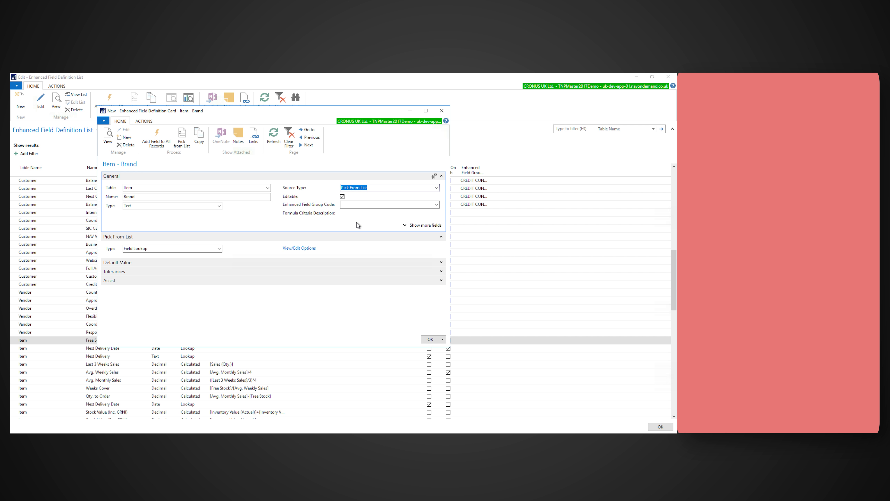
# Add CYCLO, GT, SJS, KINECT and ETC as pick-list options for the Brand field and save it.
pyautogui.click(181, 138)
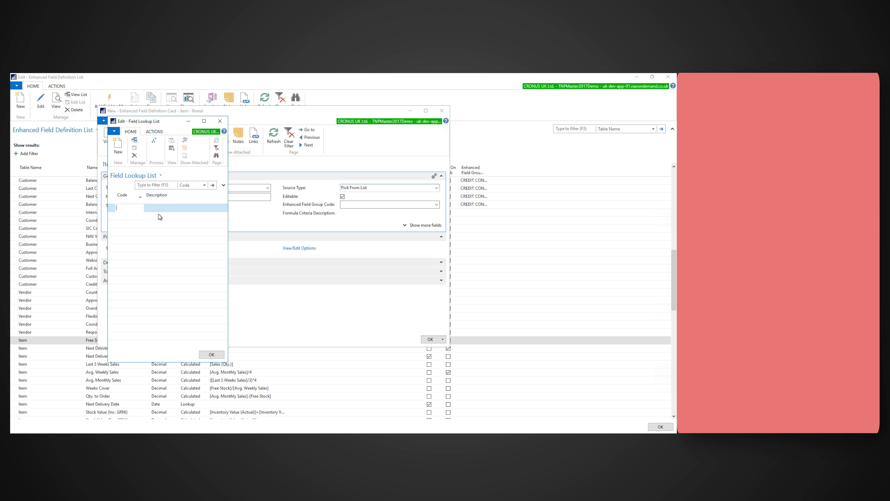
pyautogui.write('CYCLO')
pyautogui.press('Tab')
pyautogui.press('Tab')
pyautogui.write('GT')
pyautogui.press('Tab')
pyautogui.press('Tab')
pyautogui.write('SJS')
pyautogui.press('Tab')
pyautogui.press('Tab')
pyautogui.write('Kinect')
pyautogui.press('Tab')
pyautogui.press('Tab')
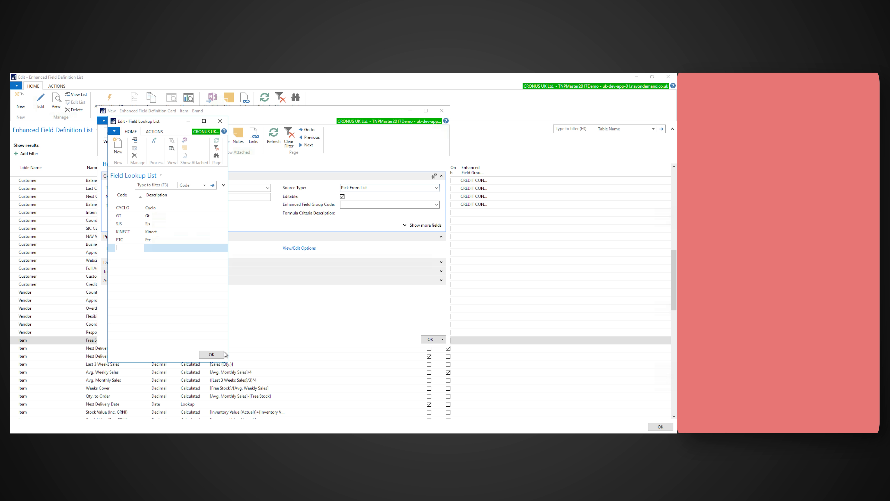
pyautogui.click(211, 354)
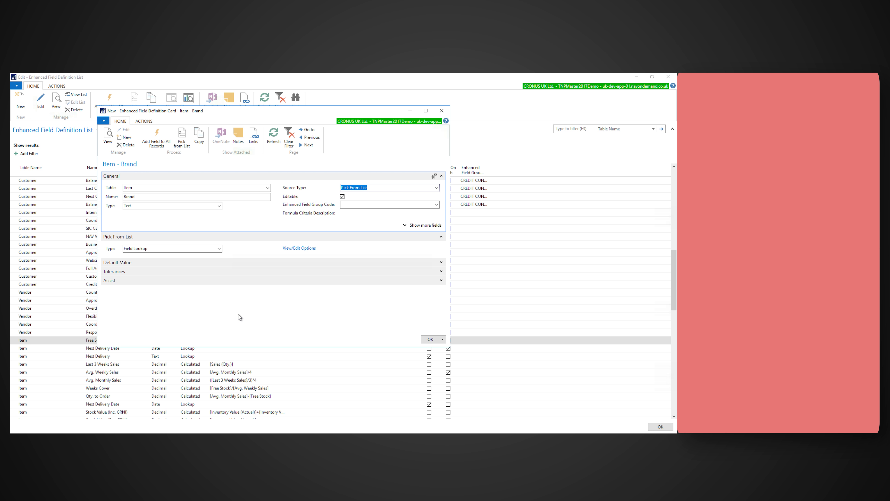
pyautogui.click(430, 339)
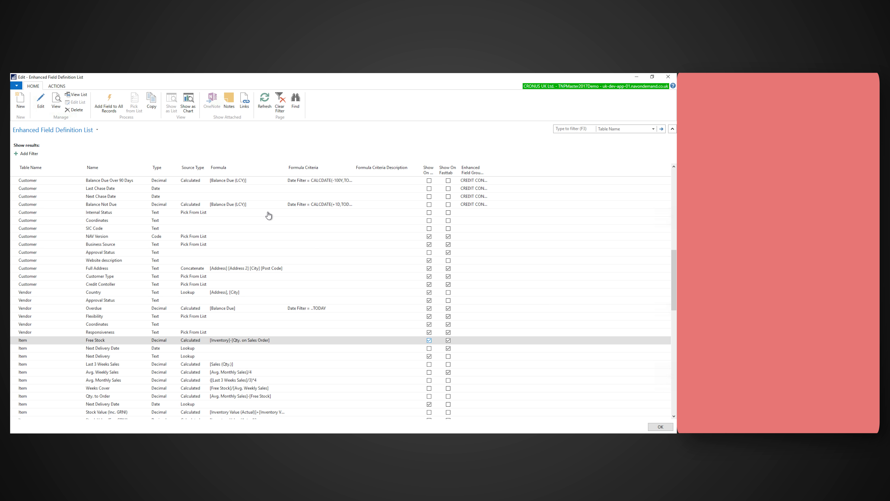
# Create a new enhanced field named Inventory Value for the Item table with type Decimal.
pyautogui.click(21, 100)
pyautogui.doubleClick(112, 337)
pyautogui.click(101, 162)
pyautogui.write('Inventory Value')
pyautogui.click(132, 171)
pyautogui.click(51, 202)
# Set the Inventory Value field's source type to Calculated with the formula [Inventory]*[Unit Price] and save it.
pyautogui.click(348, 152)
pyautogui.click(349, 152)
pyautogui.click(279, 166)
pyautogui.click(184, 214)
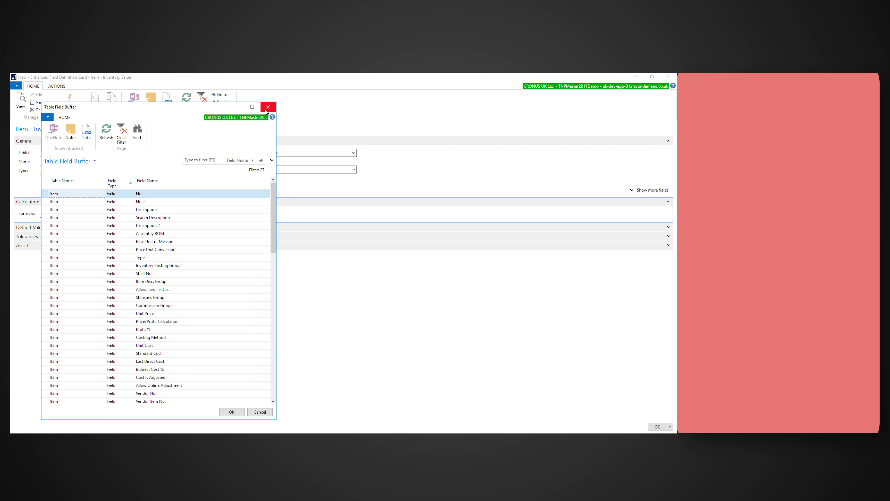
pyautogui.click(268, 107)
pyautogui.write('[Inventory]*')
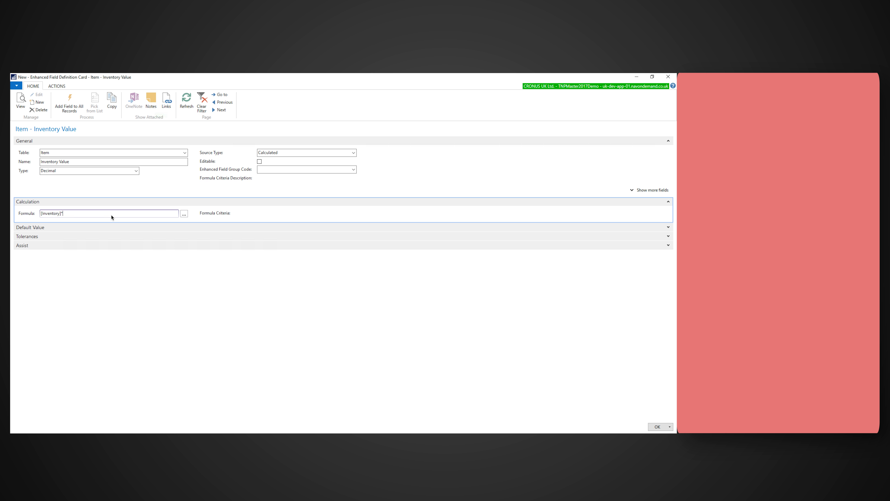
pyautogui.write('[Unit Price')
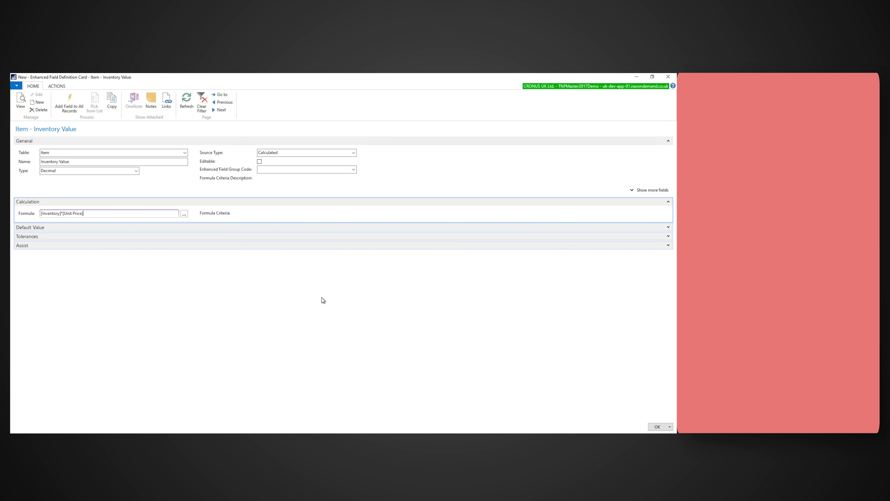
pyautogui.click(657, 425)
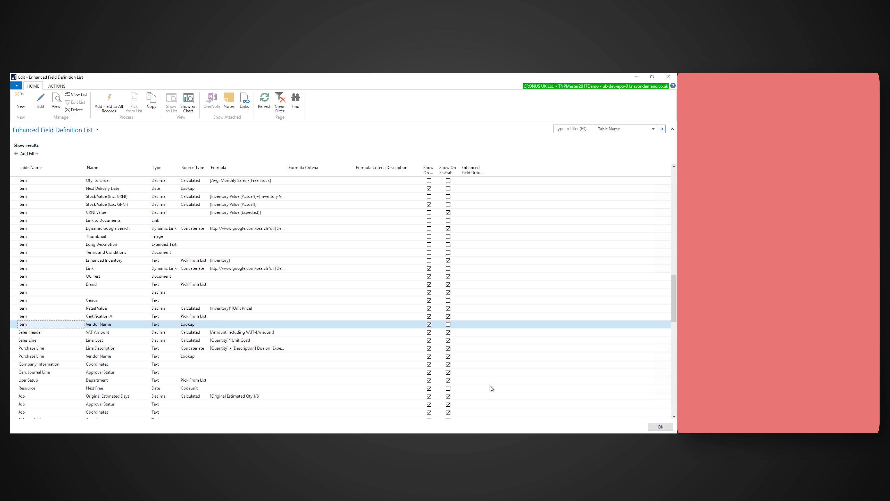
# Create a new enhanced text field named Vendor Name for the Item table with source type Lookup.
pyautogui.click(21, 103)
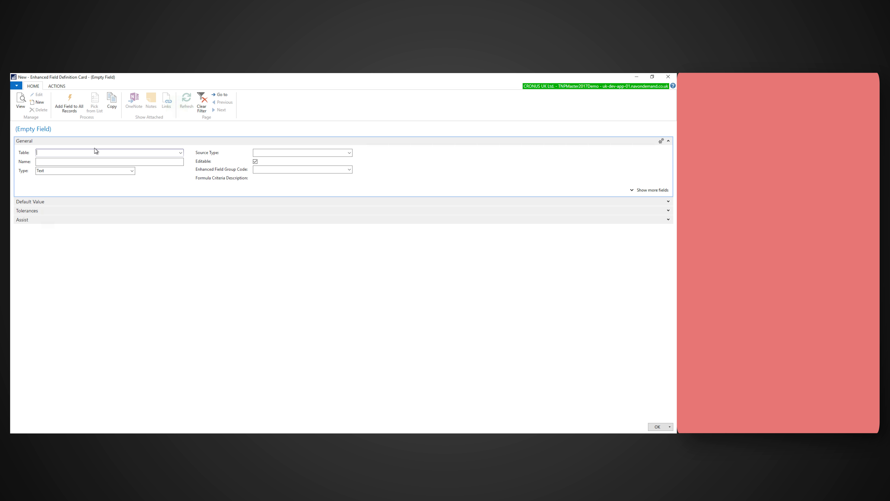
pyautogui.click(181, 153)
pyautogui.doubleClick(112, 337)
pyautogui.click(113, 158)
pyautogui.write('Ven')
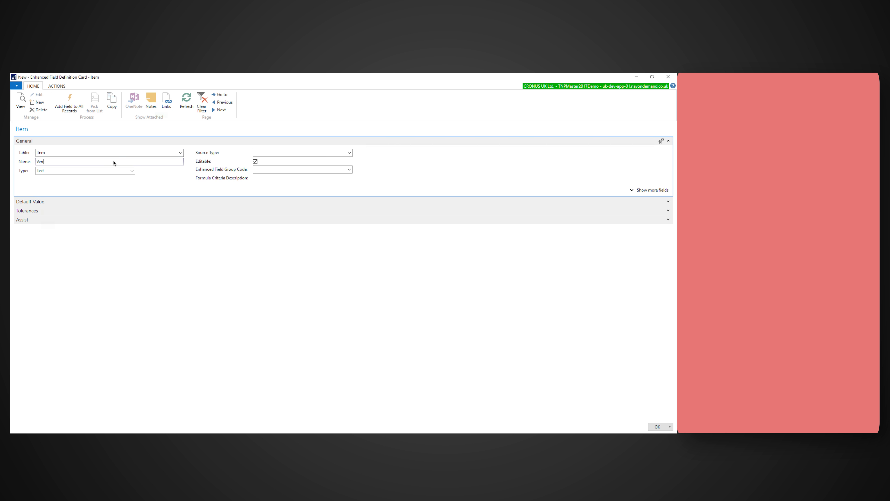
pyautogui.write('dor Name')
pyautogui.click(349, 153)
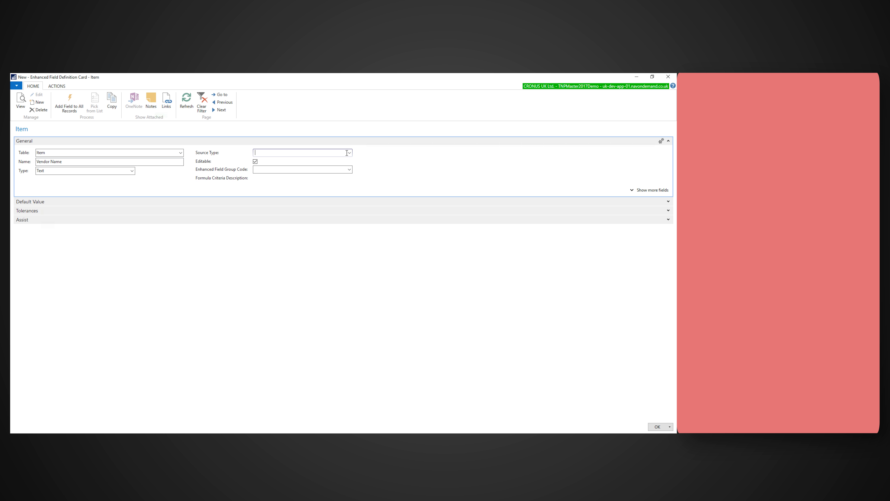
pyautogui.click(262, 177)
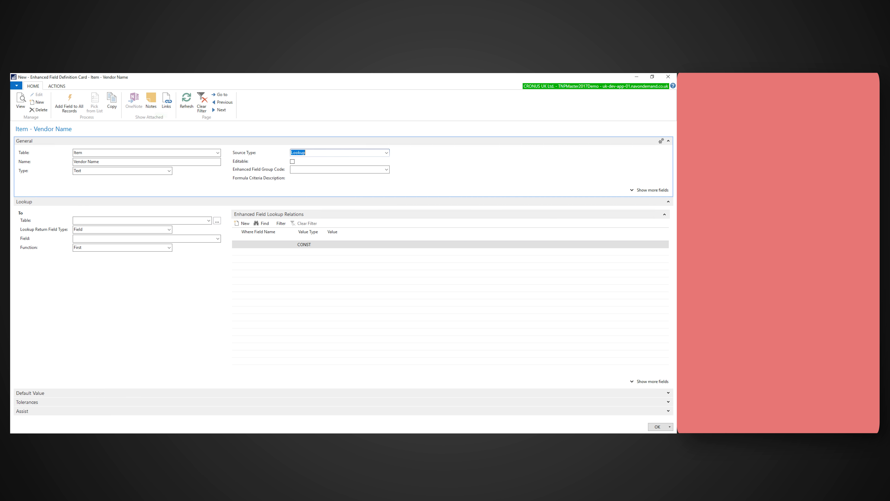
# Set the lookup to return the Name field from the Vendor table.
pyautogui.click(217, 221)
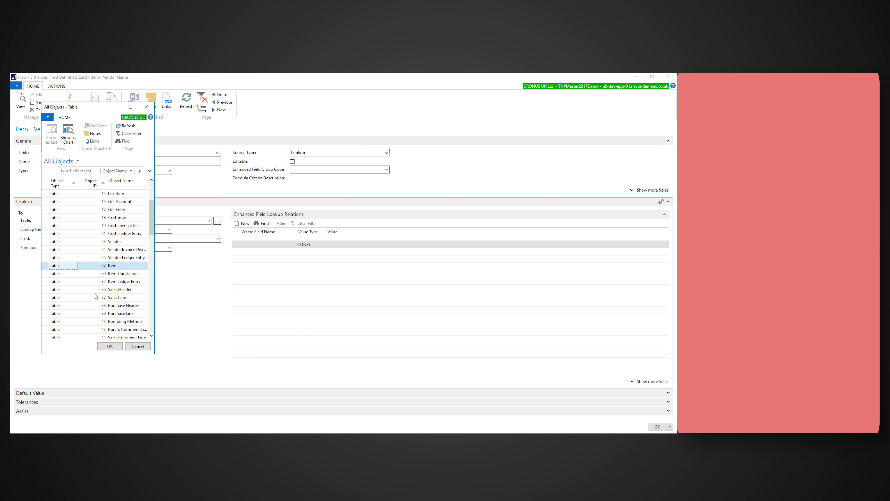
pyautogui.click(113, 243)
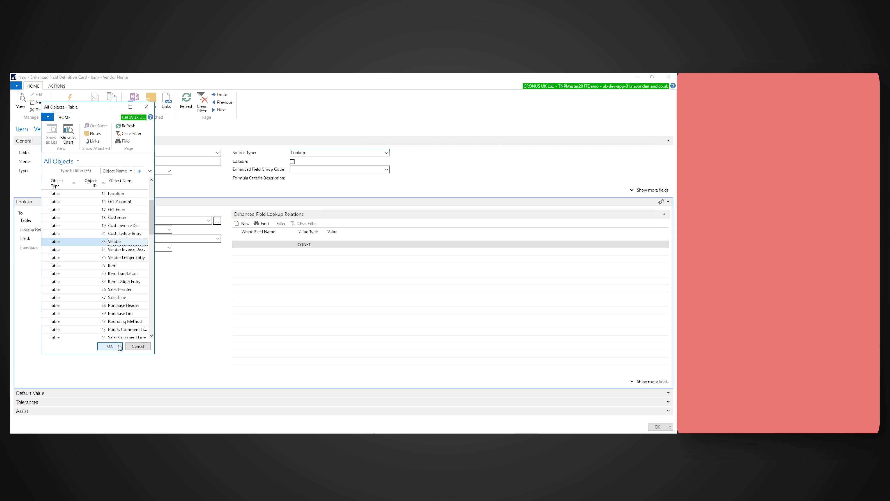
pyautogui.click(109, 346)
pyautogui.click(218, 238)
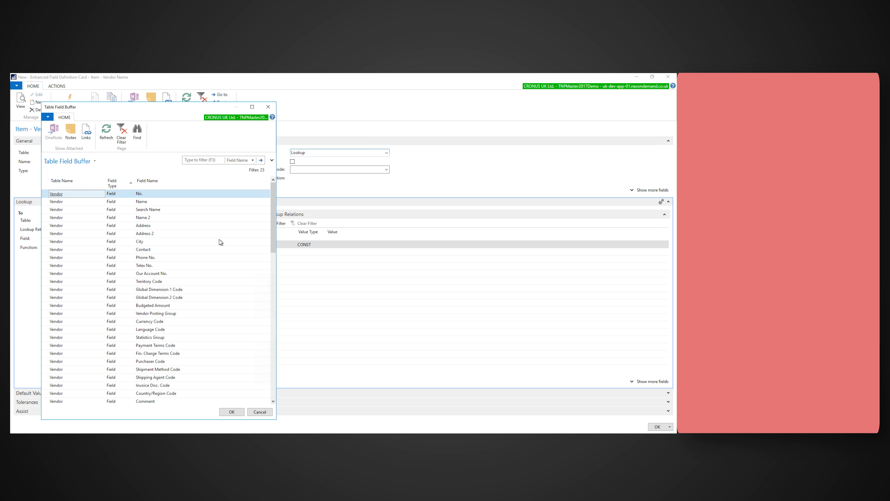
pyautogui.doubleClick(143, 203)
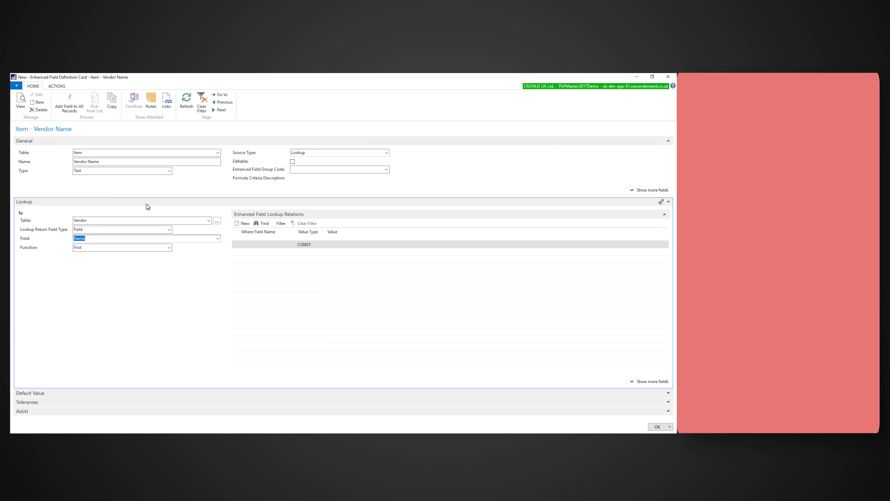
# Add a lookup relation on the vendor's No. field with value type FIELD.
pyautogui.click(259, 245)
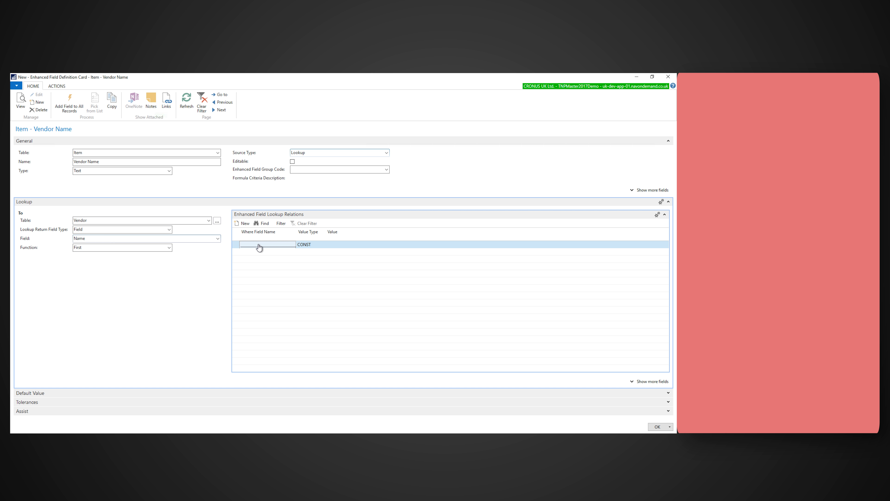
pyautogui.click(264, 245)
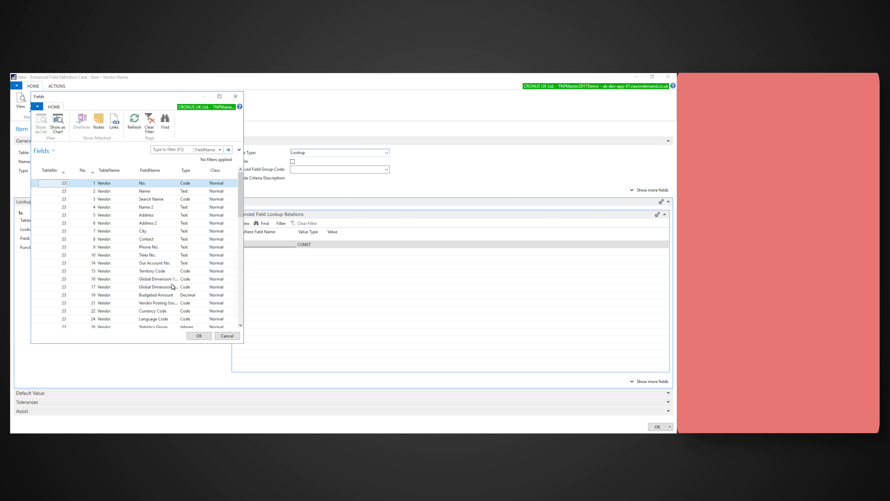
pyautogui.click(198, 335)
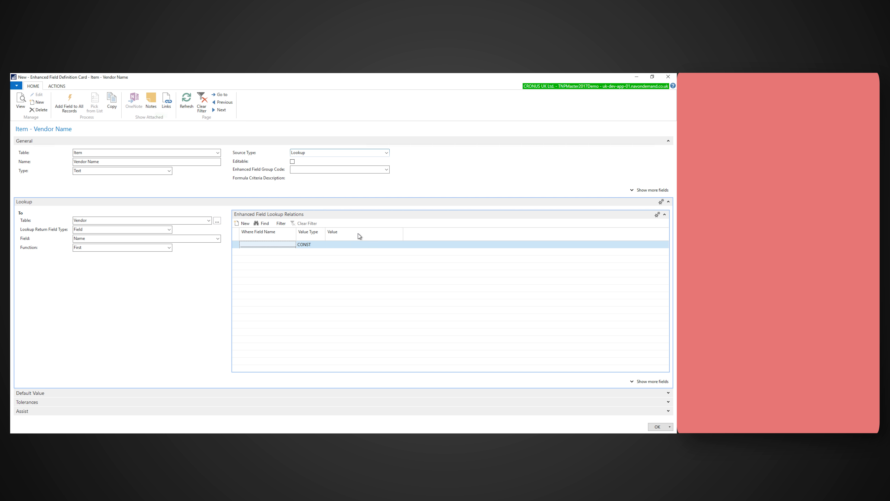
pyautogui.click(338, 245)
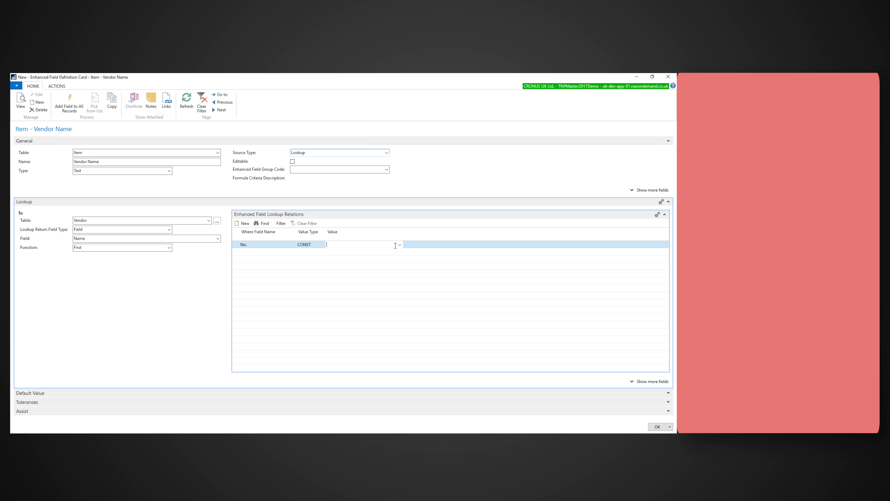
pyautogui.click(310, 246)
pyautogui.click(322, 245)
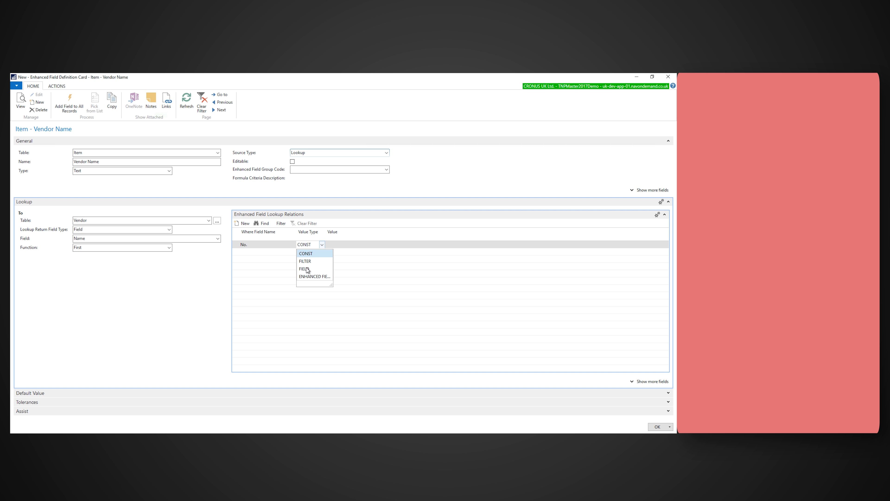
pyautogui.click(308, 260)
# Set the lookup relation's value to the item's Vendor No. field and save the Vendor Name definition.
pyautogui.click(341, 246)
pyautogui.click(399, 245)
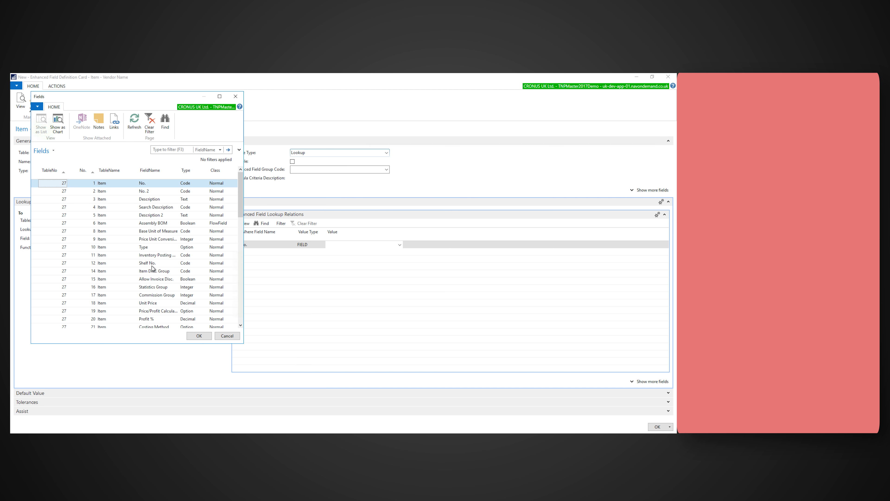
pyautogui.scroll(-2, 152, 268)
pyautogui.scroll(-1, 152, 268)
pyautogui.click(156, 311)
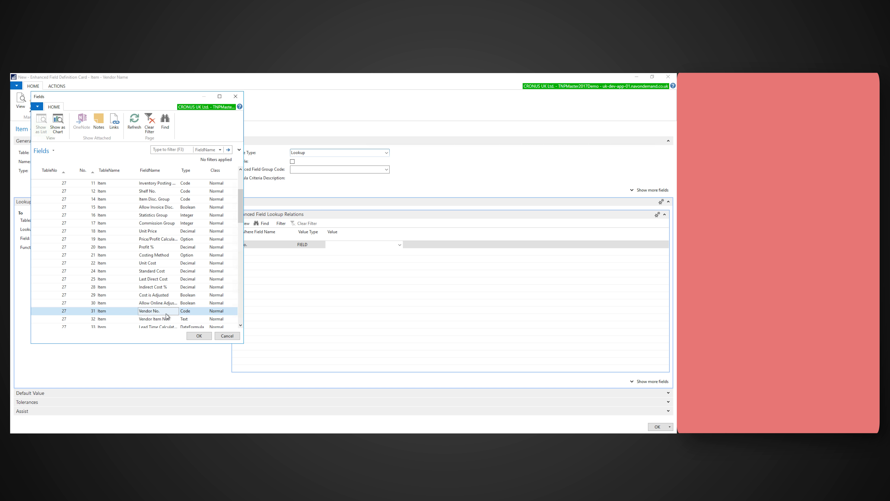
pyautogui.click(199, 335)
pyautogui.click(660, 427)
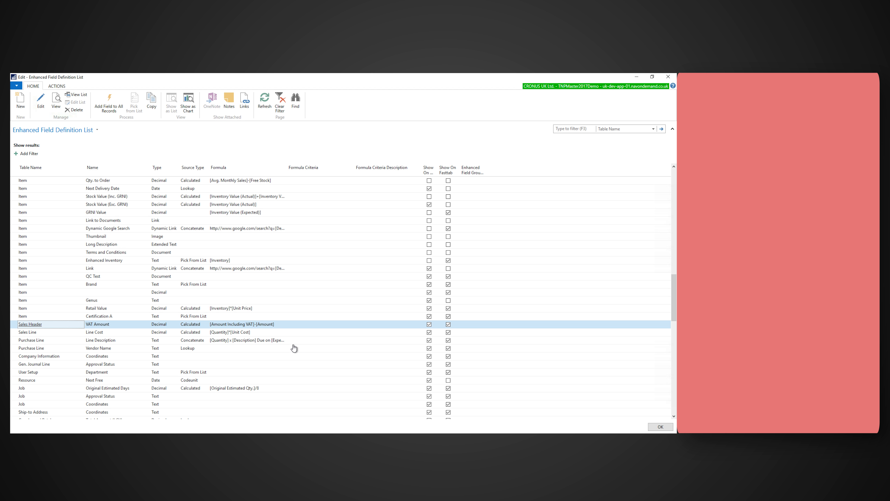
# Close the enhanced field definition list and return to the item's Enhanced Information overview.
pyautogui.click(668, 77)
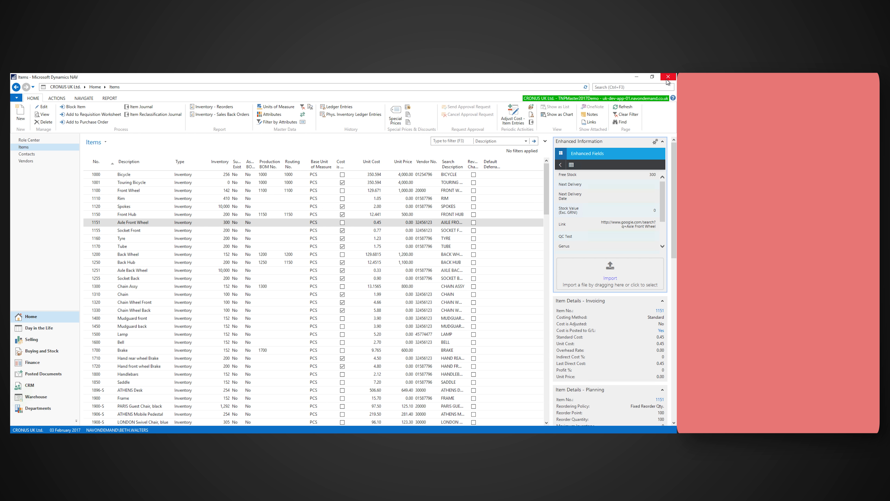
pyautogui.click(561, 166)
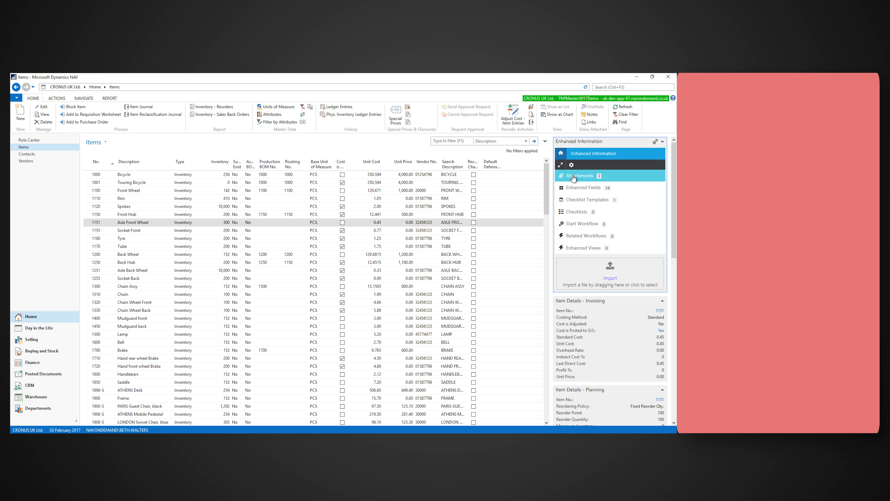
# Show the Axle Front Wheel item's enhanced fields and review the Brand, Inventory Value and Vendor Name entries.
pyautogui.click(618, 190)
pyautogui.moveTo(665, 186); pyautogui.dragTo(662, 227)
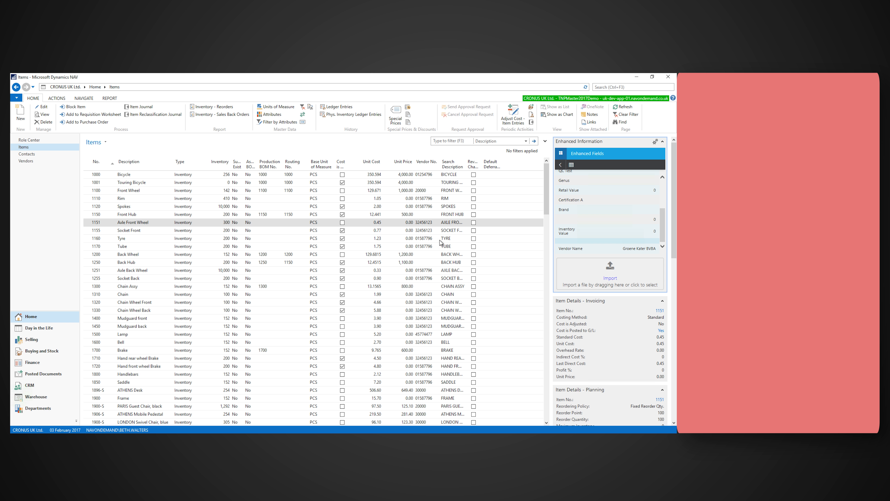
# Open the Axle Front Wheel item card for editing and set its Brand enhanced field to Cyclo.
pyautogui.click(130, 223)
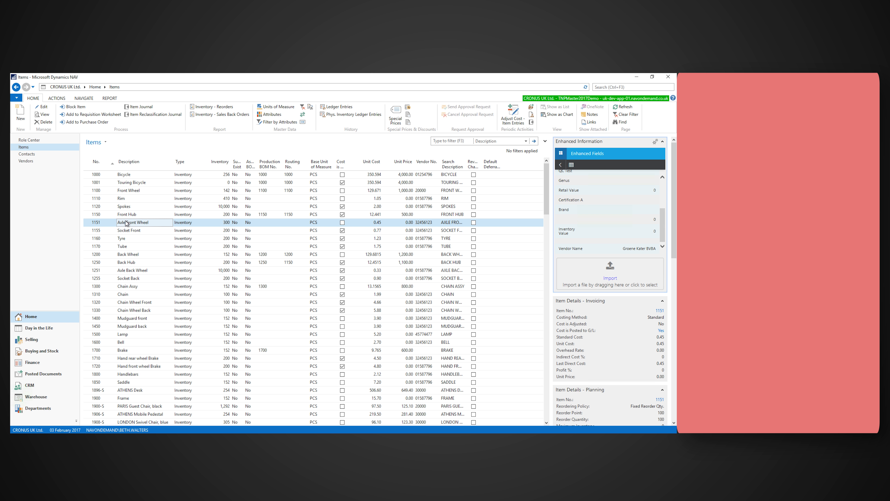
pyautogui.click(43, 107)
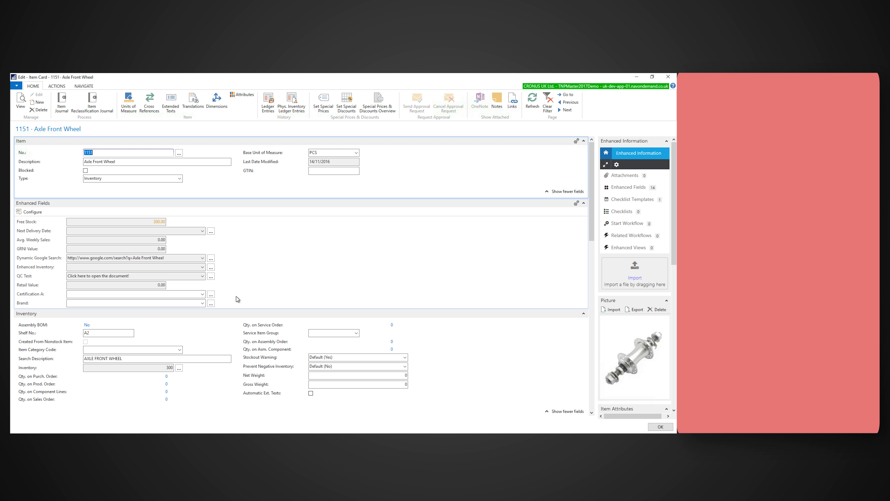
pyautogui.click(202, 303)
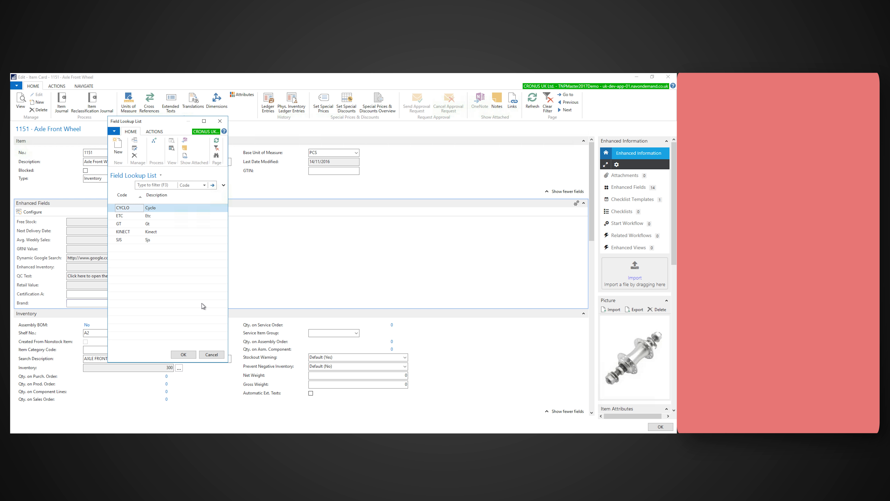
pyautogui.click(152, 208)
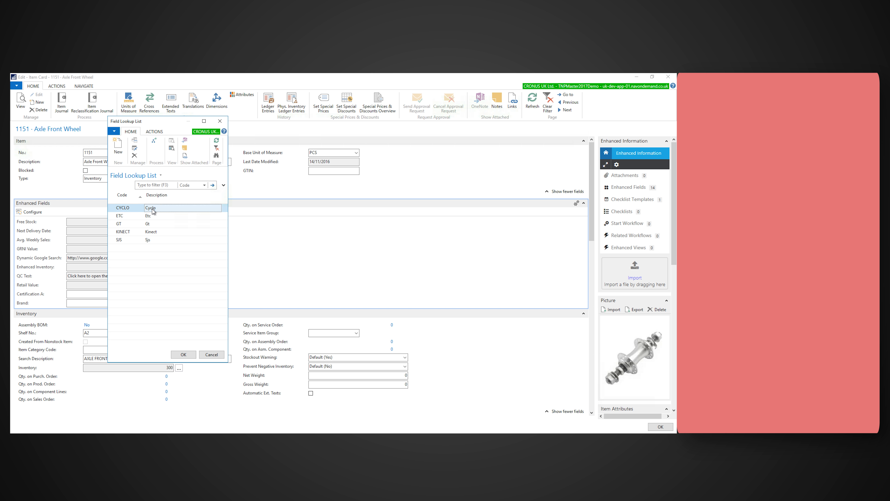
pyautogui.doubleClick(153, 210)
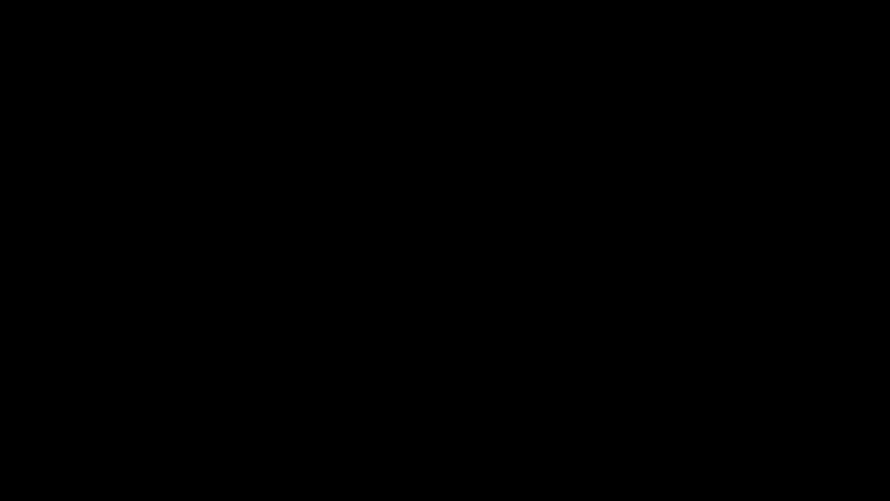